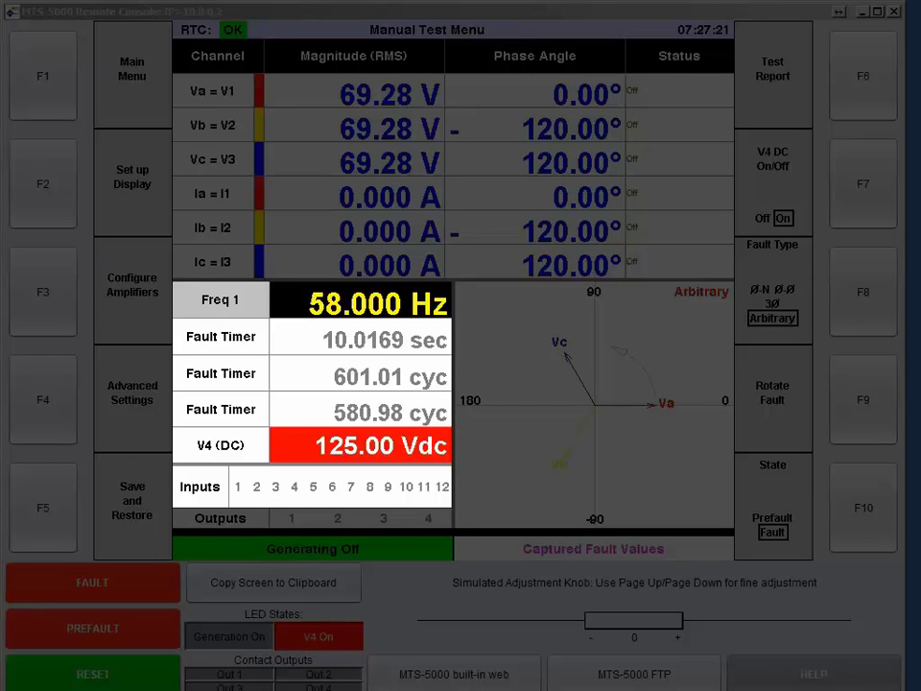
pyautogui.click(331, 305)
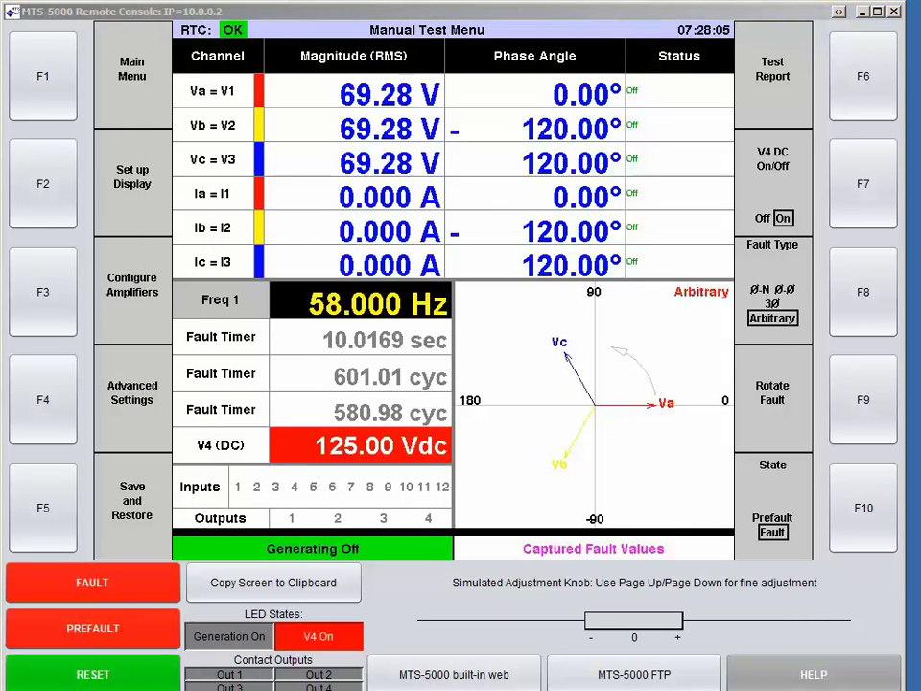
pyautogui.moveTo(288, 204); pyautogui.dragTo(673, 4)
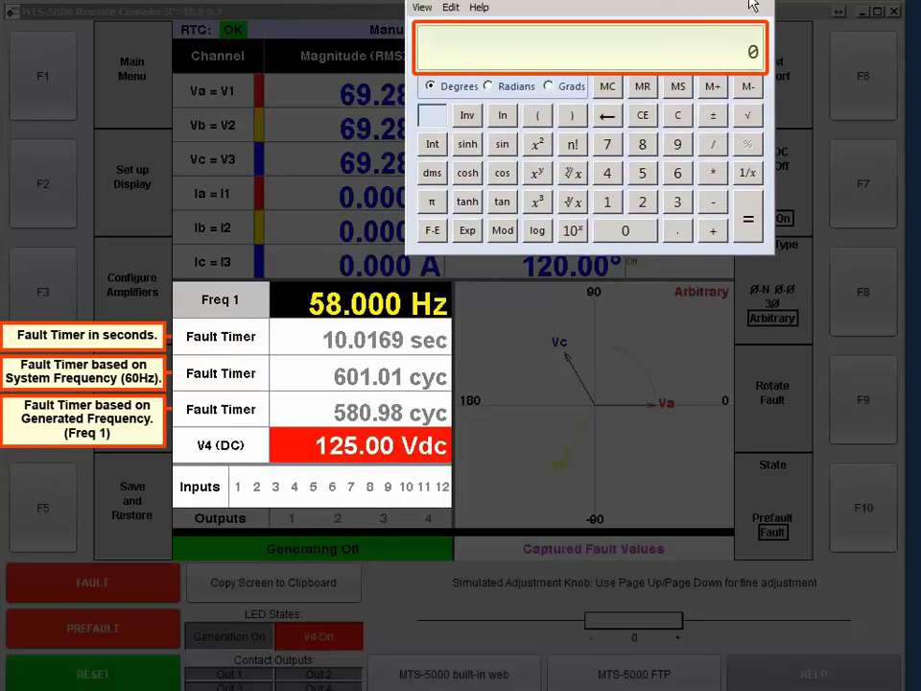
# Step: Compute 10.0169 × 58 in Calculator to get 580.9802 cycles, after first trying 10.0169 ÷ 58
pyautogui.write('10.0169/')
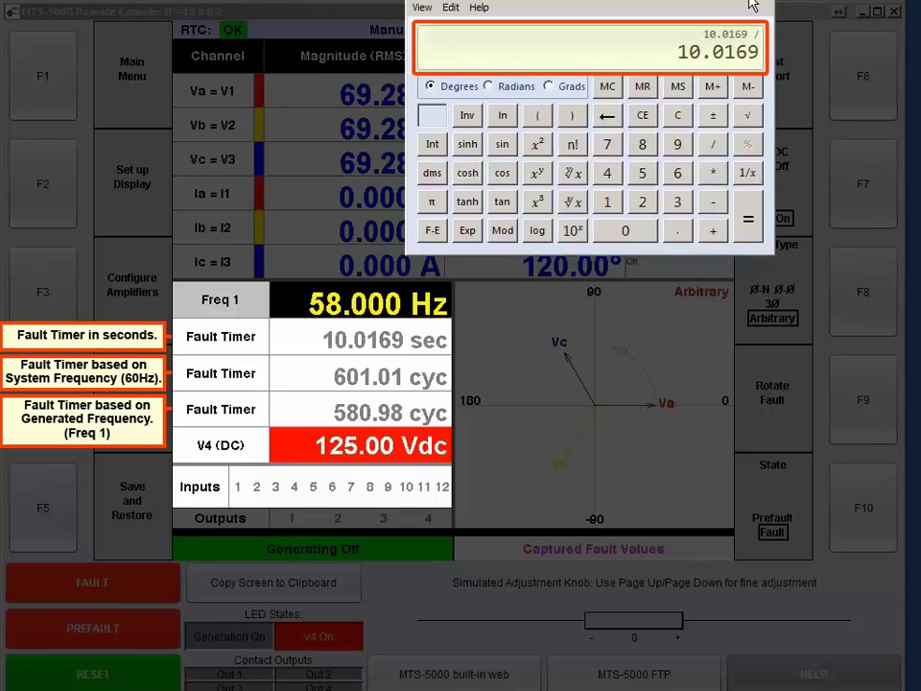
pyautogui.write('58')
pyautogui.press('Return')
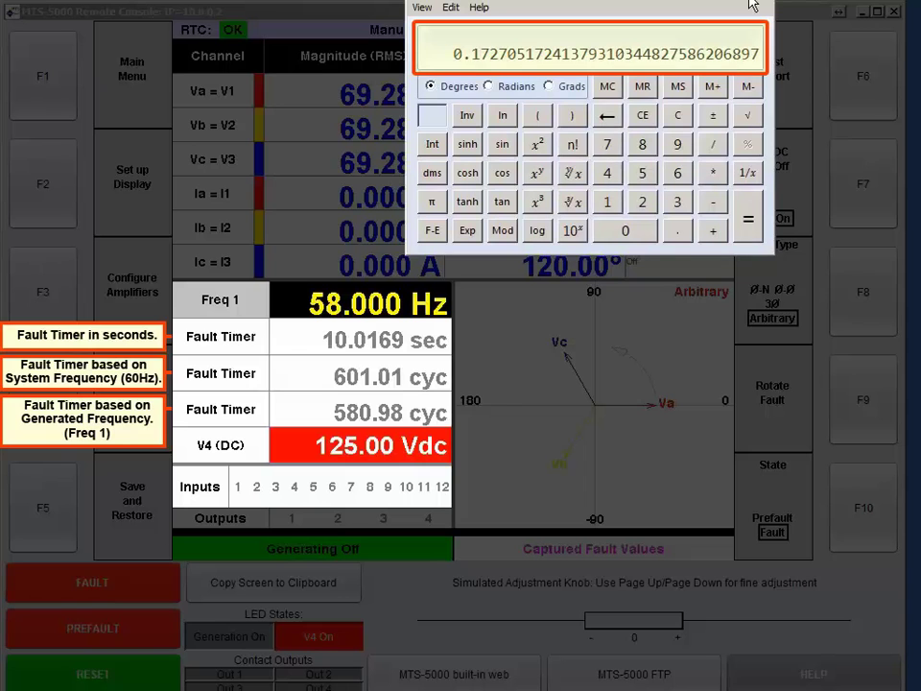
pyautogui.write('10.0169')
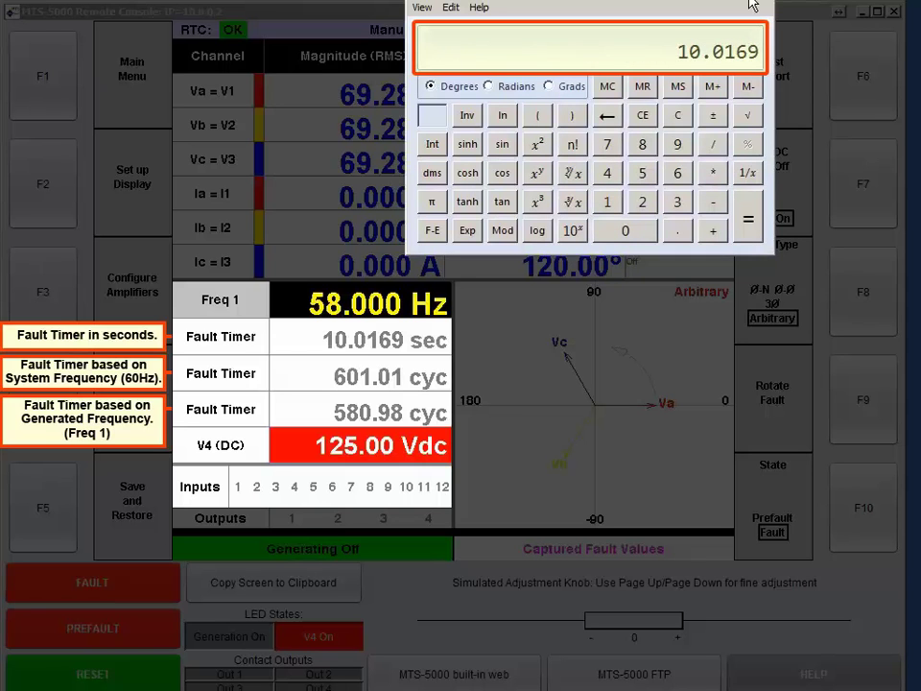
pyautogui.write('*58')
pyautogui.press('Return')
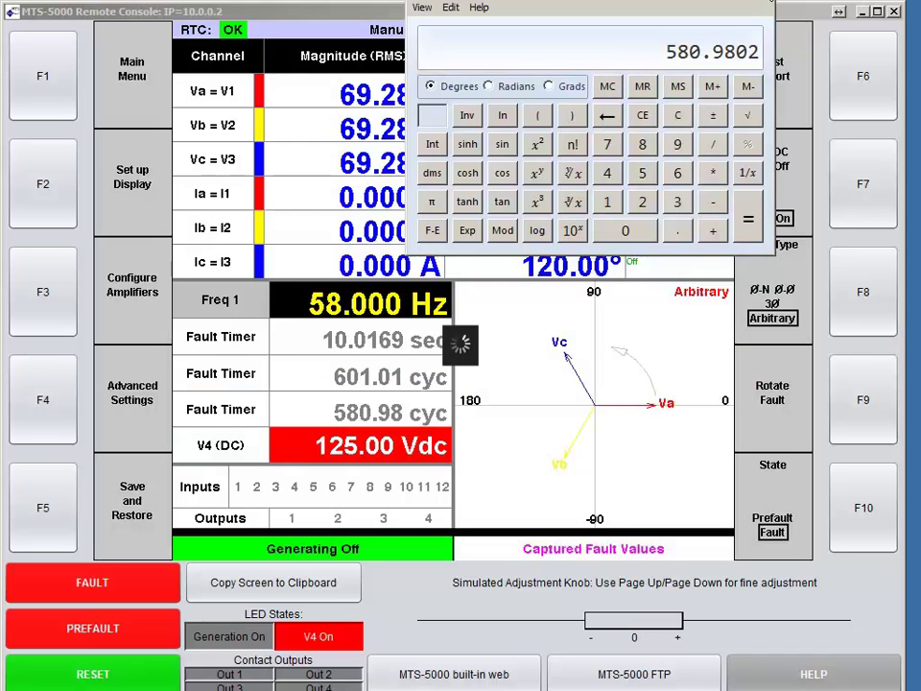
# Step: Close Calculator and trigger a 58 Hz fault reading 10.0211 sec, 601.27 cyc and 581.22 cyc
pyautogui.click(500, 257)
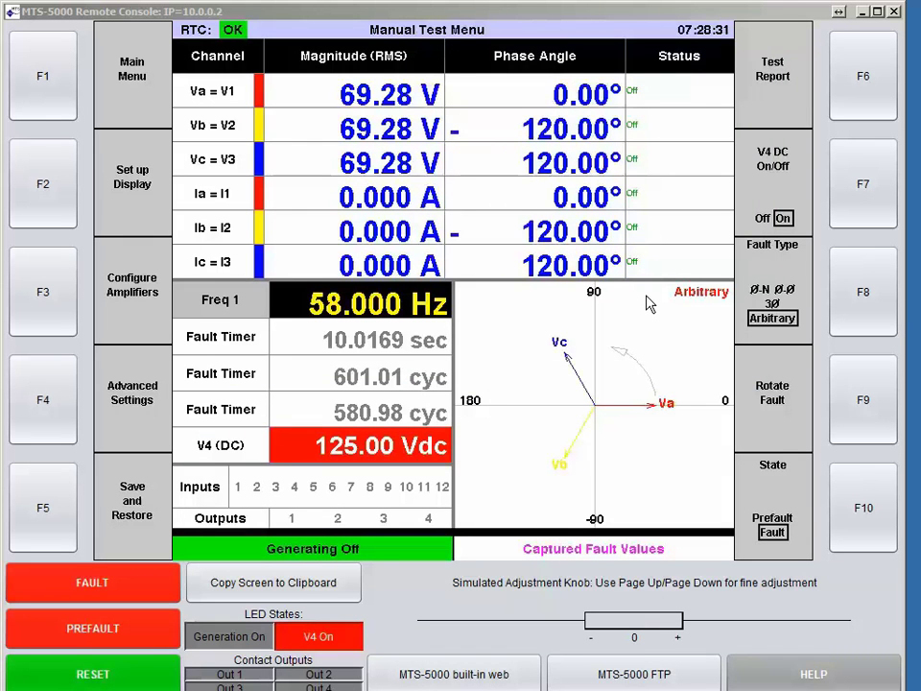
pyautogui.click(97, 592)
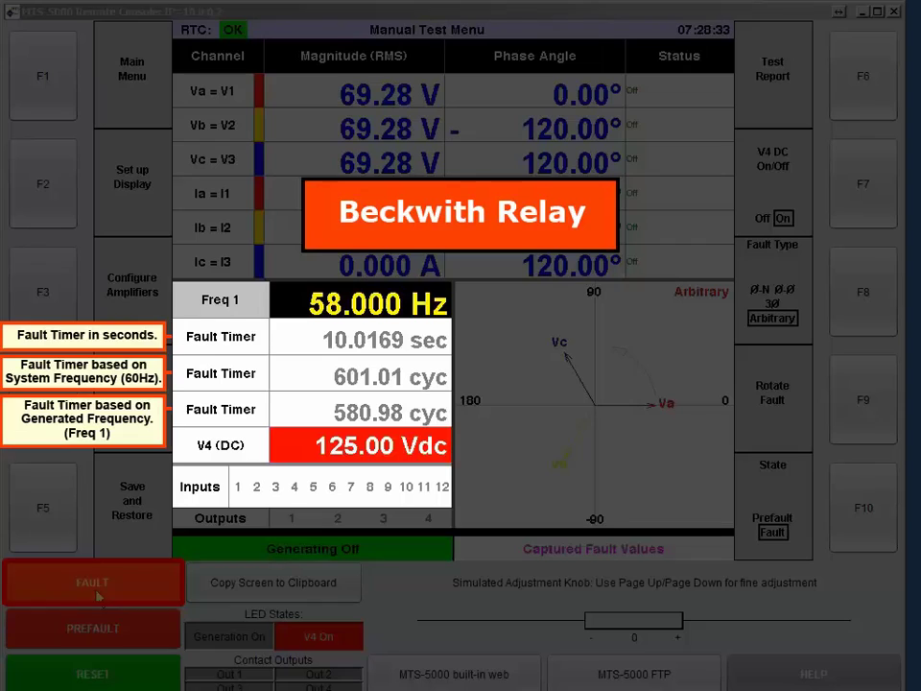
pyautogui.click(97, 592)
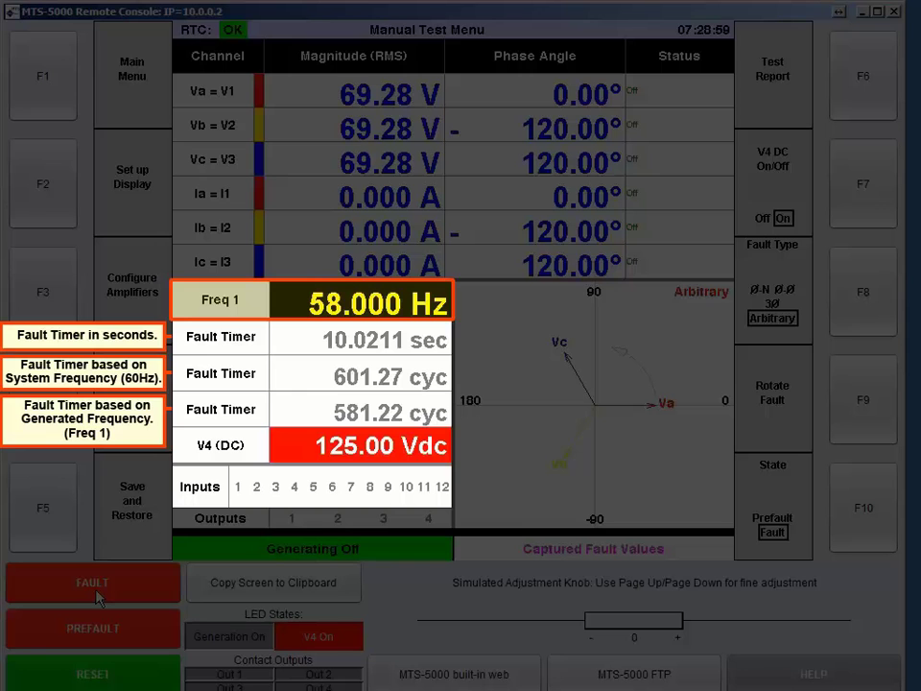
# Step: Enter 57 as the Freq 1 value so it reads 57.000 Hz
pyautogui.write('57')
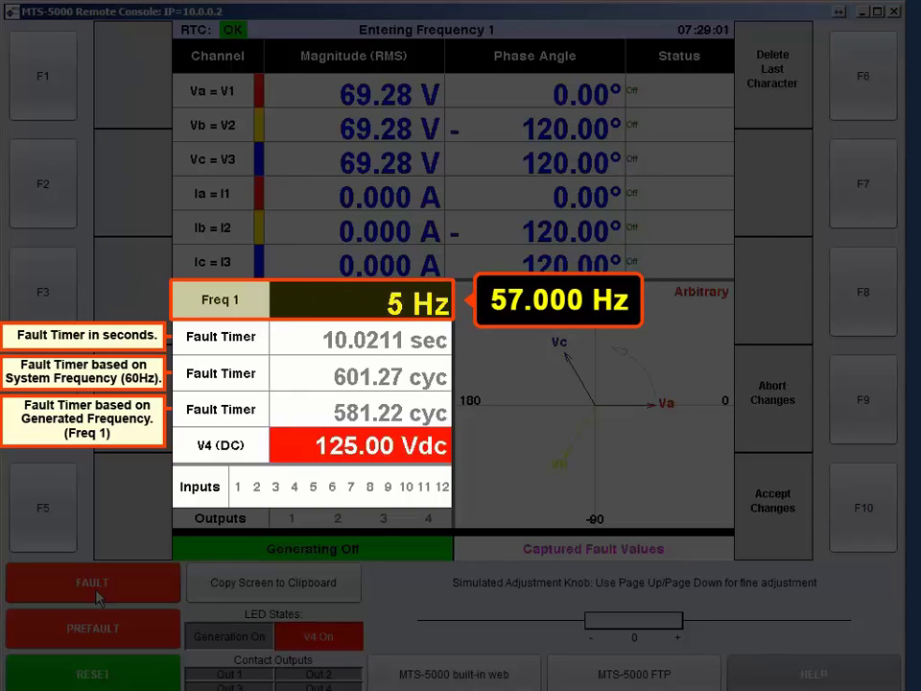
pyautogui.press('Return')
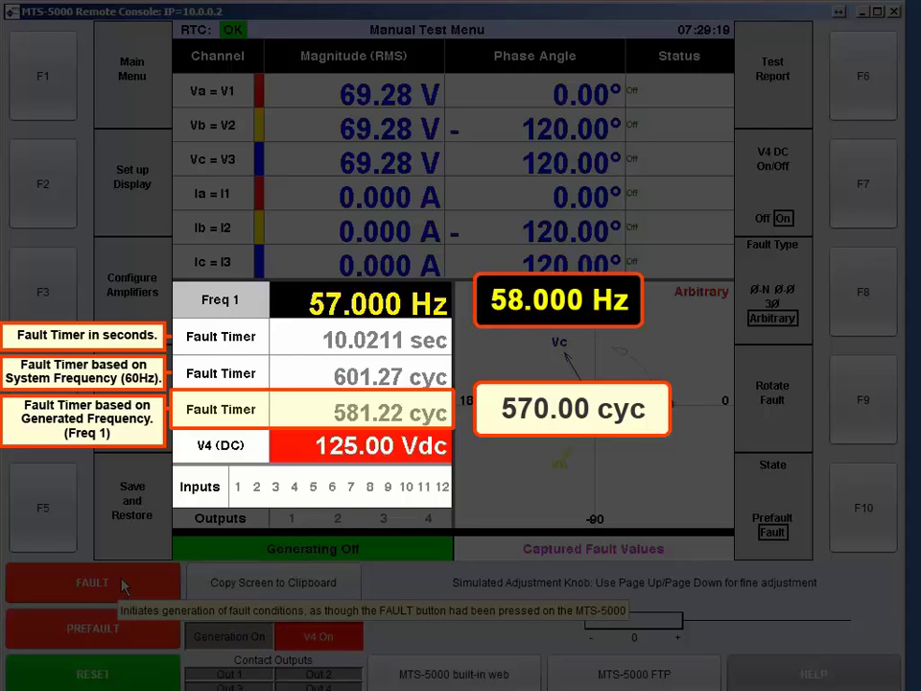
# Step: Trigger a 57 Hz fault capturing 10.0201 sec, 601.21 cyc and 571.15 cyc
pyautogui.click(122, 591)
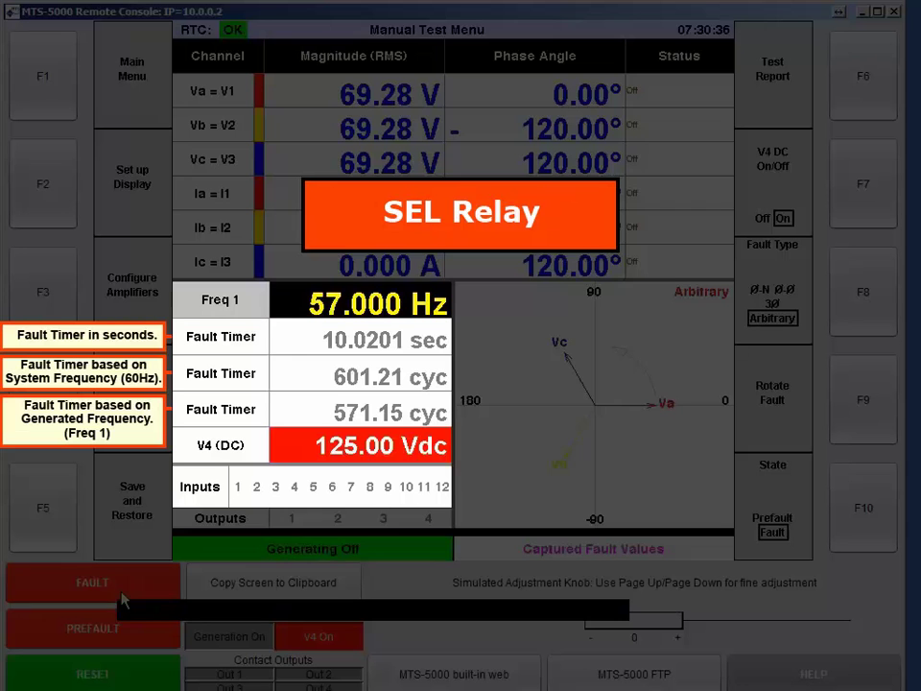
# Step: Rerun the 57 Hz fault, now capturing 10.6093 sec, 636.56 cyc and 604.73 cyc
pyautogui.click(123, 600)
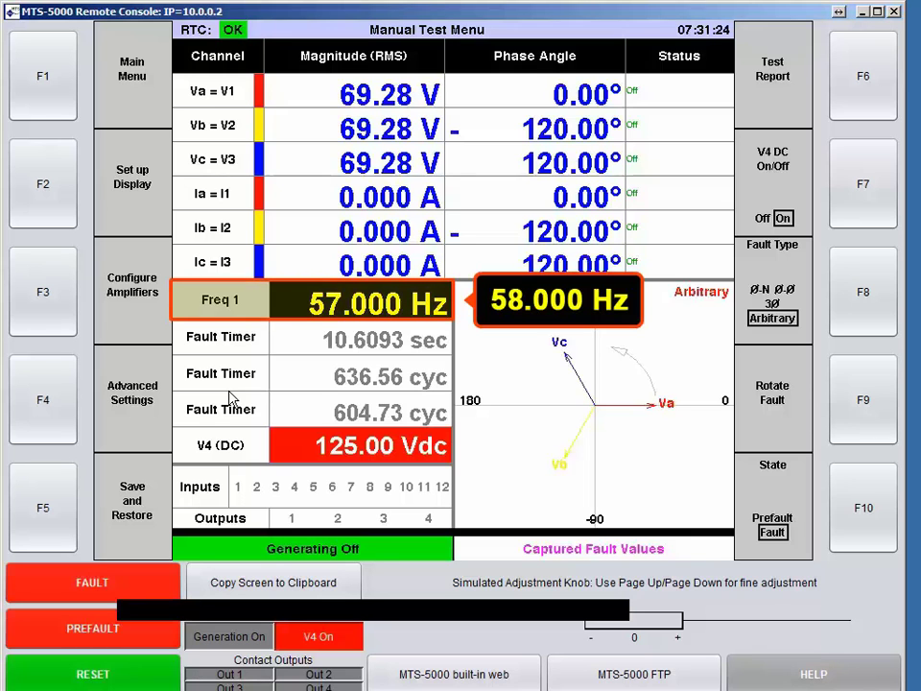
# Step: Set Freq 1 back to 58.000 Hz and start a new fault run
pyautogui.write('58')
pyautogui.press('Return')
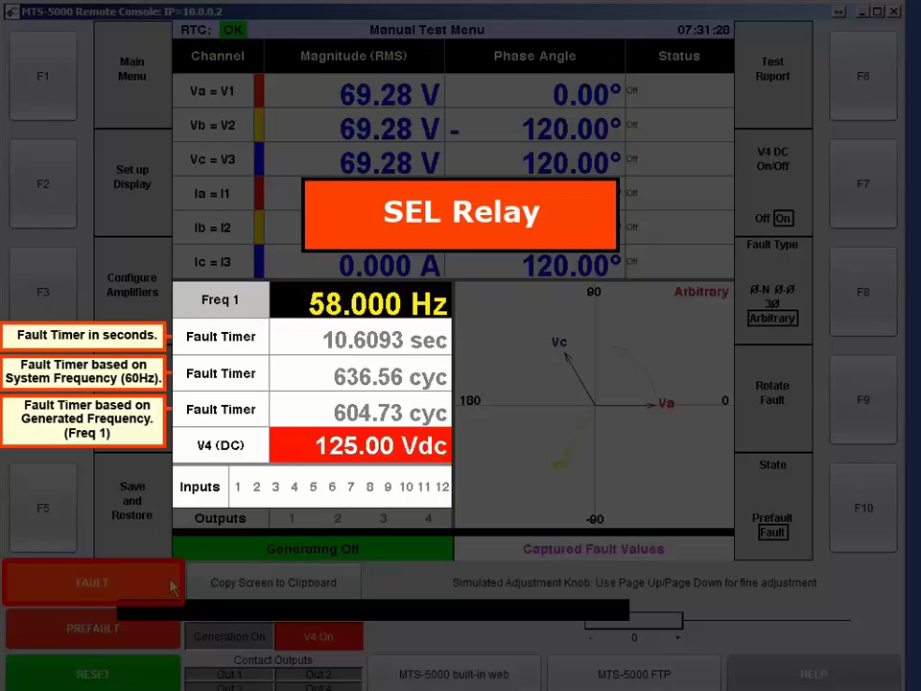
pyautogui.click(173, 587)
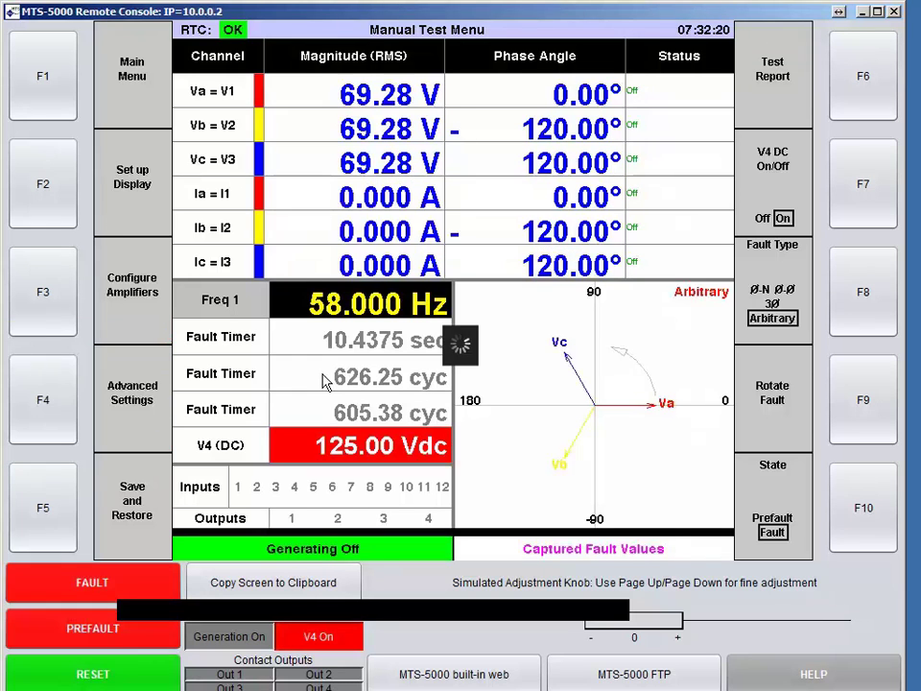
# Step: Set Freq 1 to 56 Hz and run a fault capturing 10.7974 sec
pyautogui.write('56')
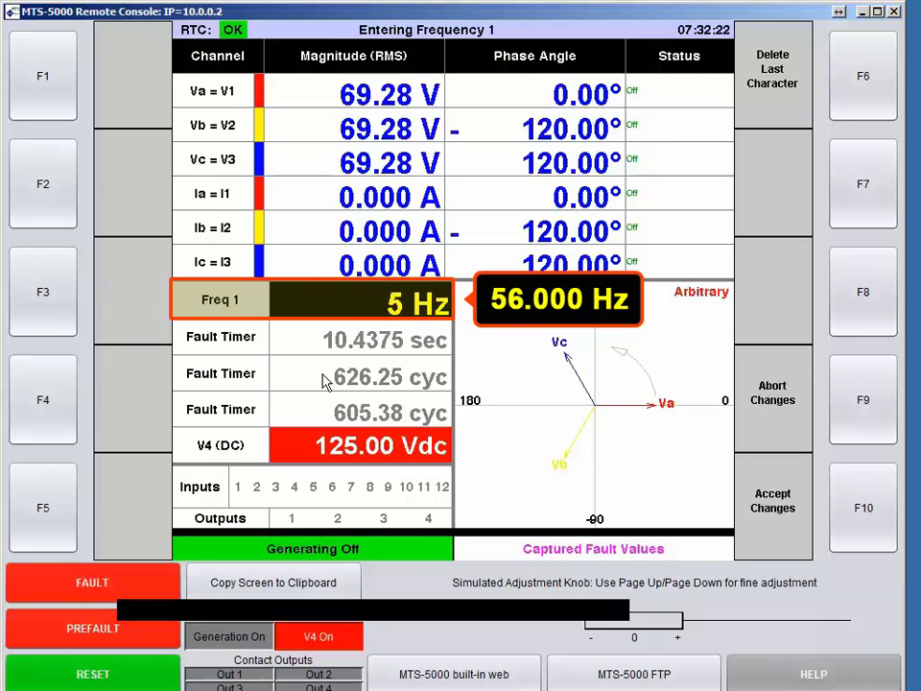
pyautogui.press('Return')
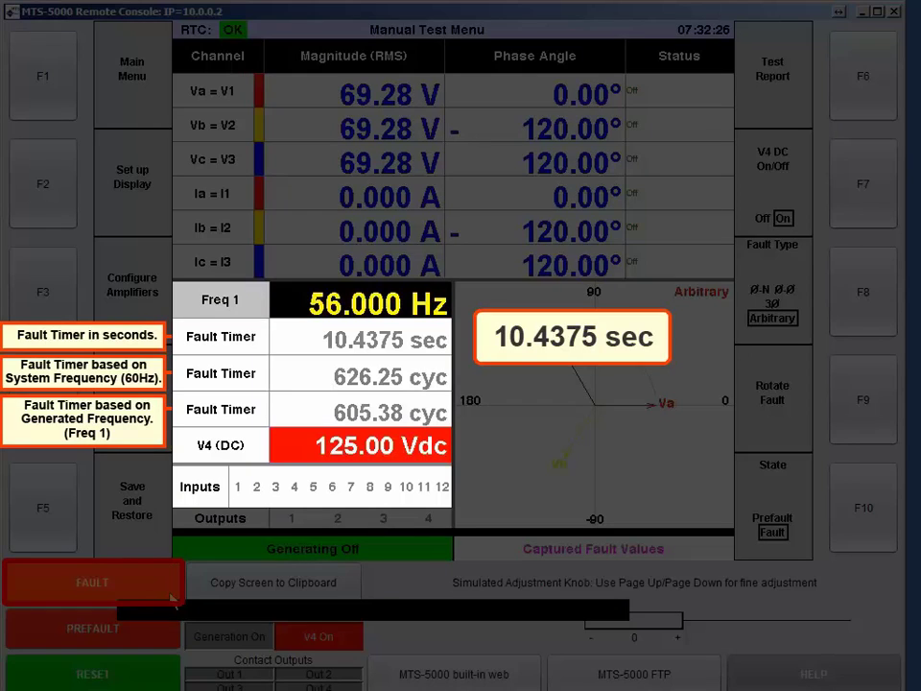
pyautogui.click(173, 597)
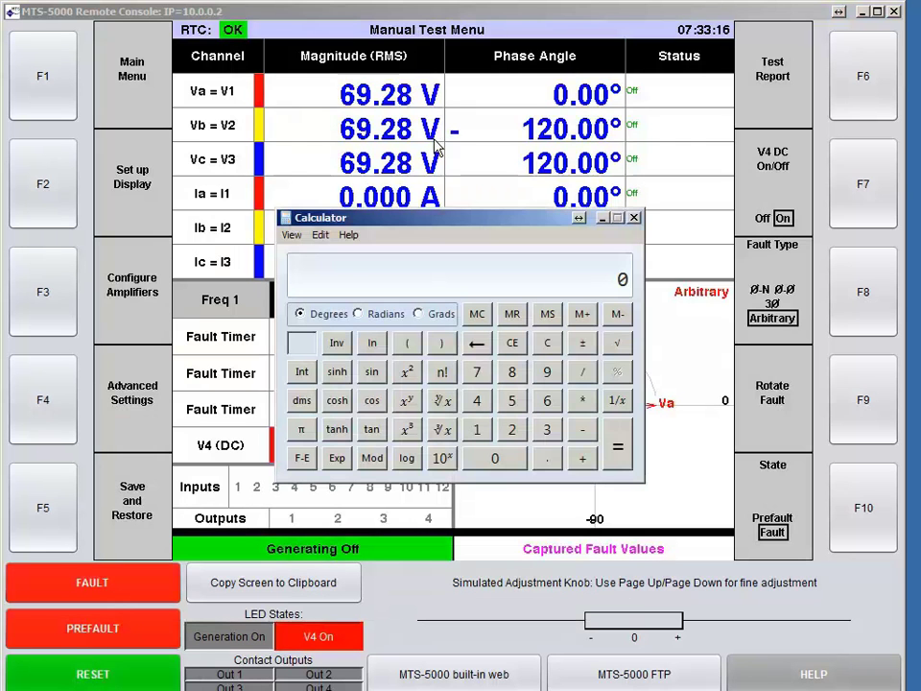
# Step: Move Calculator aside and compute 10.7974 × 60 = 647.844 and 10.7974 × 56 = 604.6544
pyautogui.moveTo(449, 222); pyautogui.dragTo(622, 9)
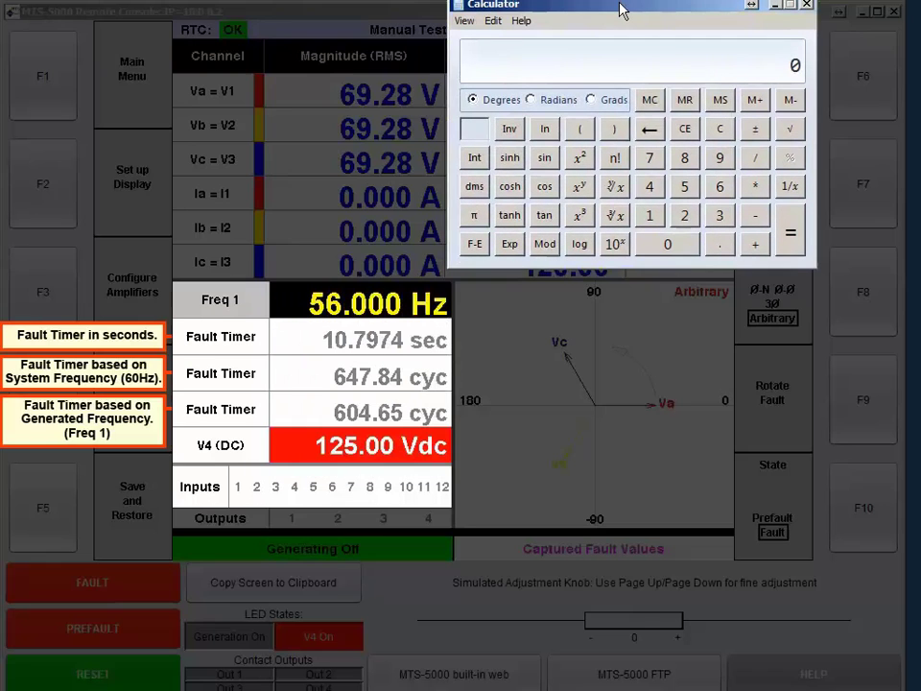
pyautogui.write('10.87')
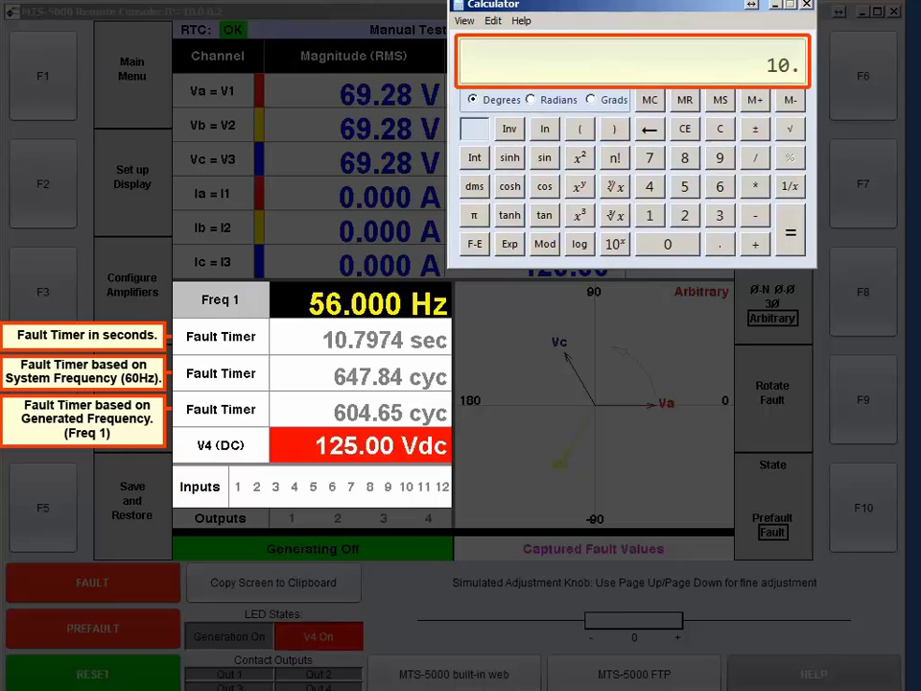
pyautogui.press('BackSpace')
pyautogui.press('BackSpace')
pyautogui.write('97')
pyautogui.press('BackSpace')
pyautogui.press('BackSpace')
pyautogui.write('7974')
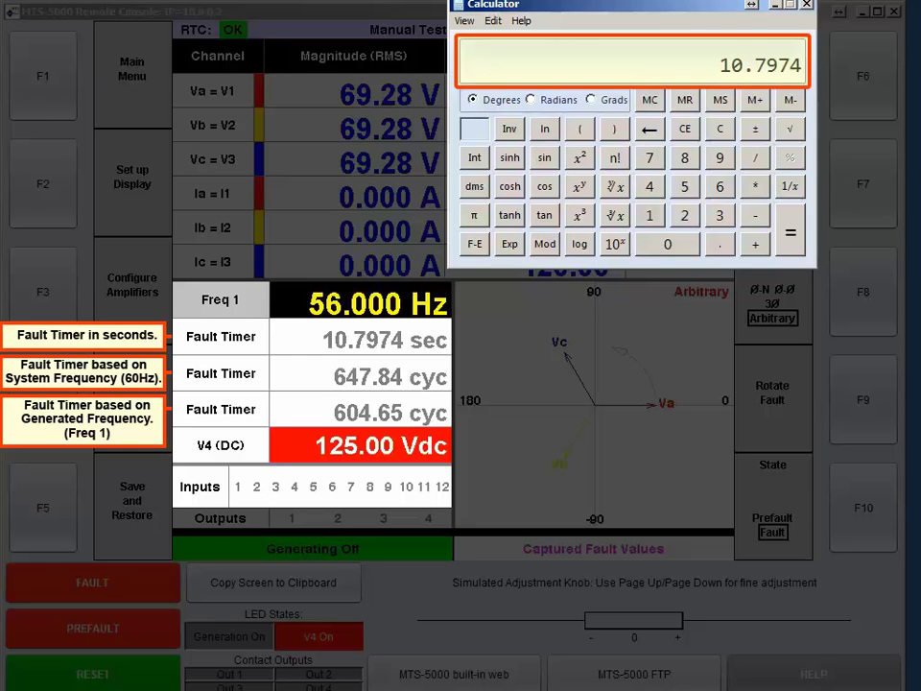
pyautogui.write('*60')
pyautogui.press('Return')
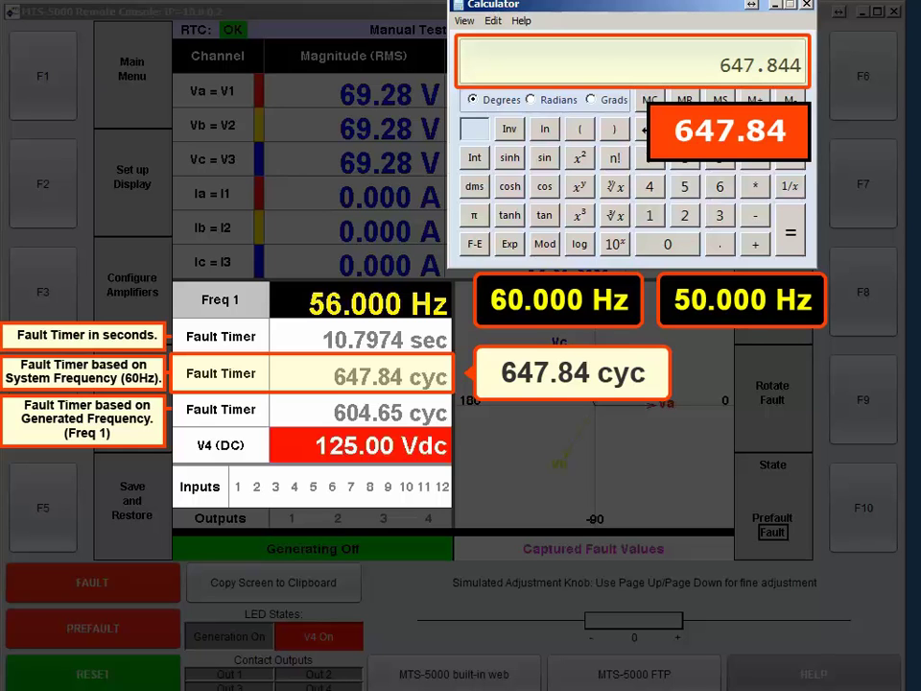
pyautogui.write('10.797')
pyautogui.write('4*')
pyautogui.write('56')
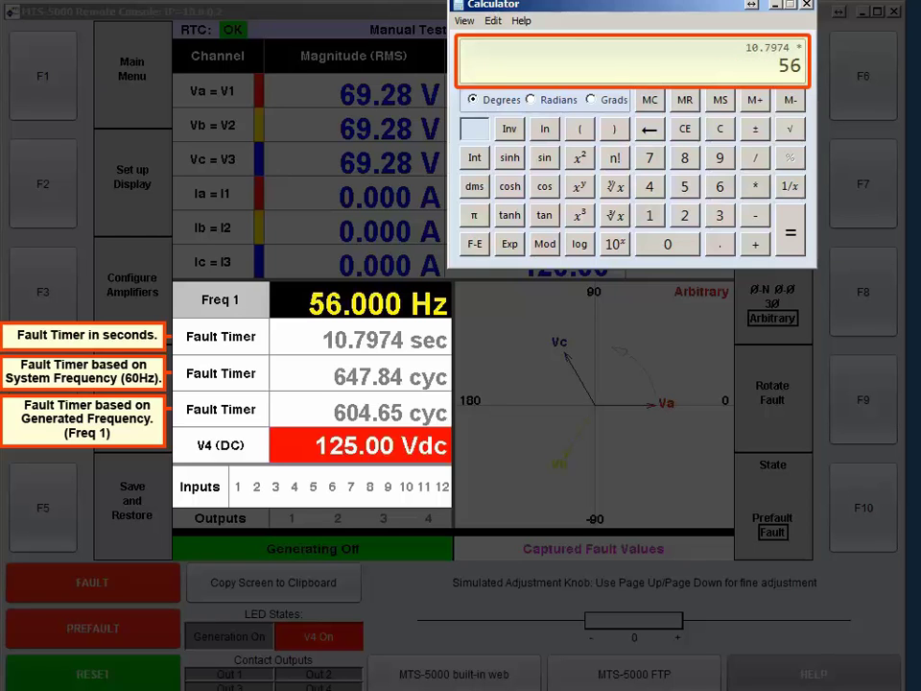
pyautogui.press('Return')
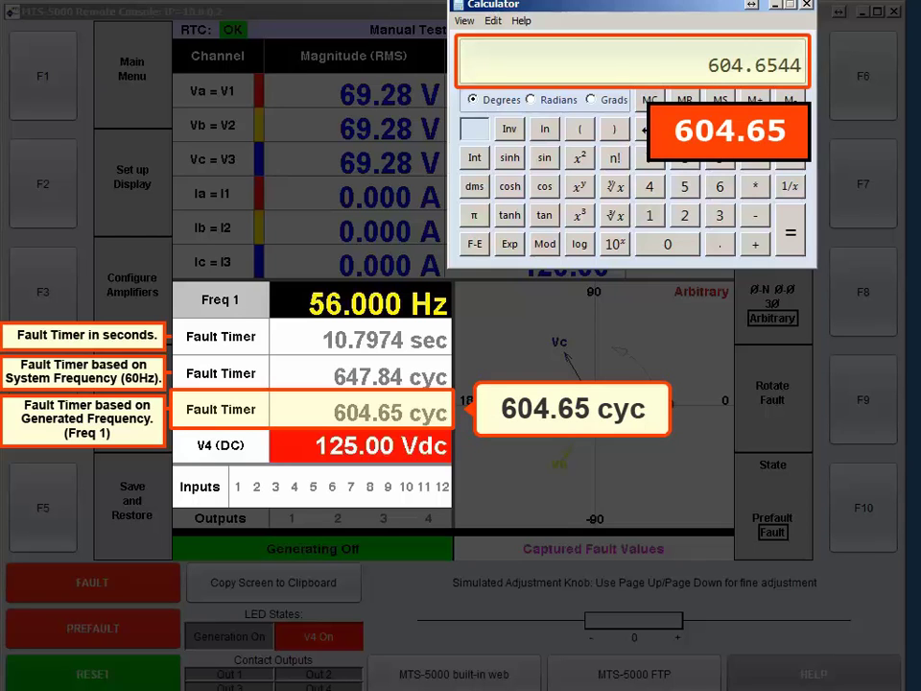